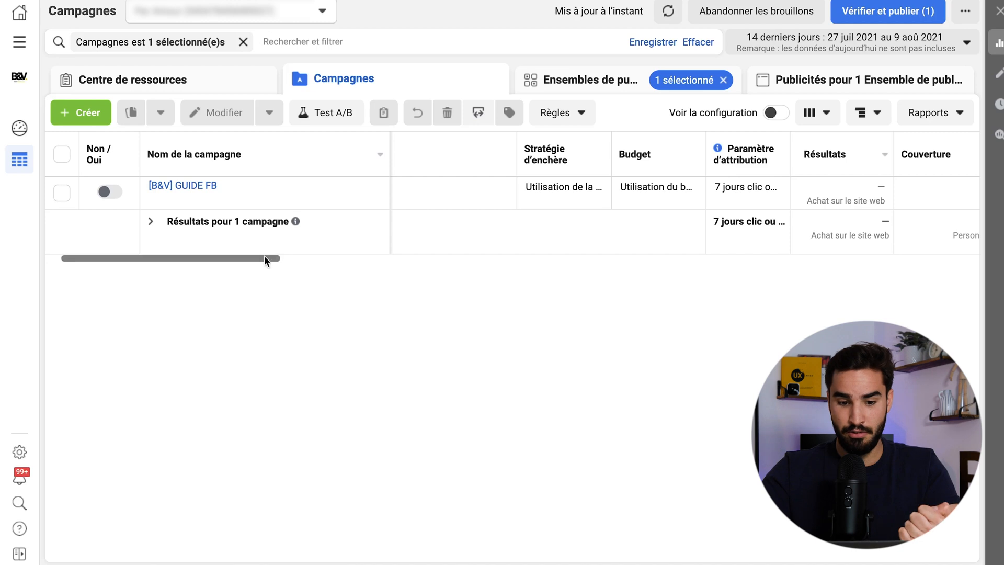
Open the column customization for the campaigns table, where the B&V GUIDE FB preset is active
drag(265, 258, 383, 270)
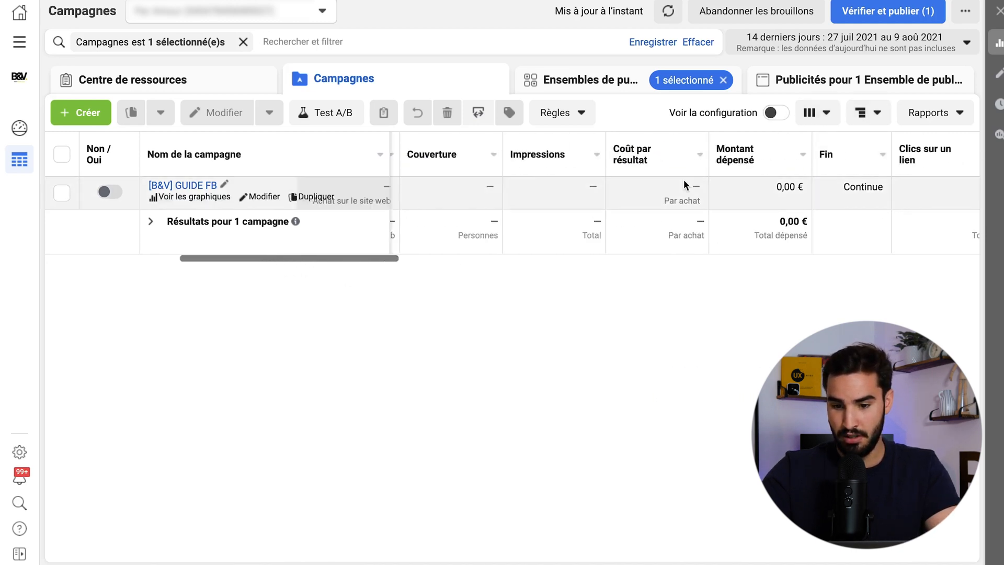
drag(321, 259, 183, 258)
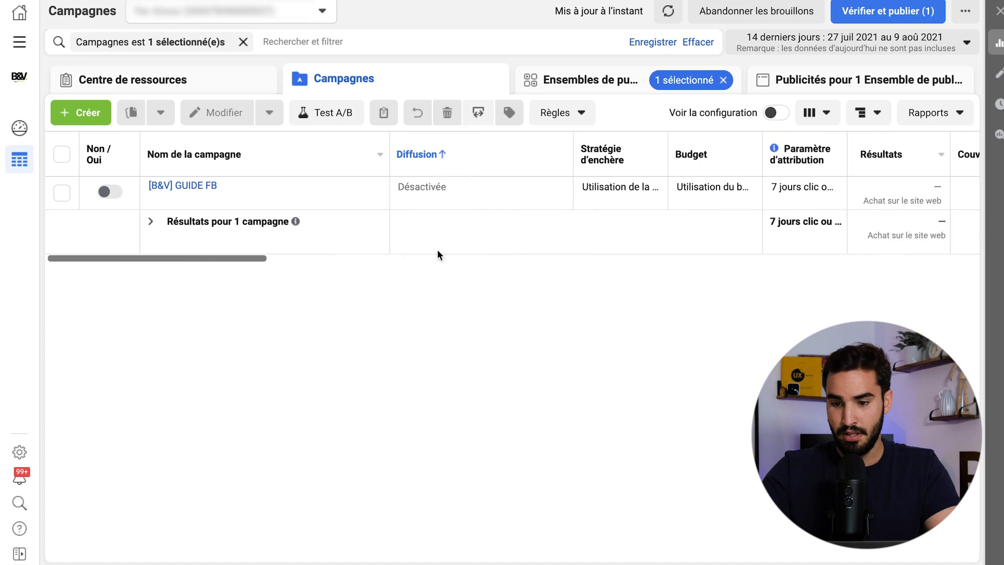
click(818, 114)
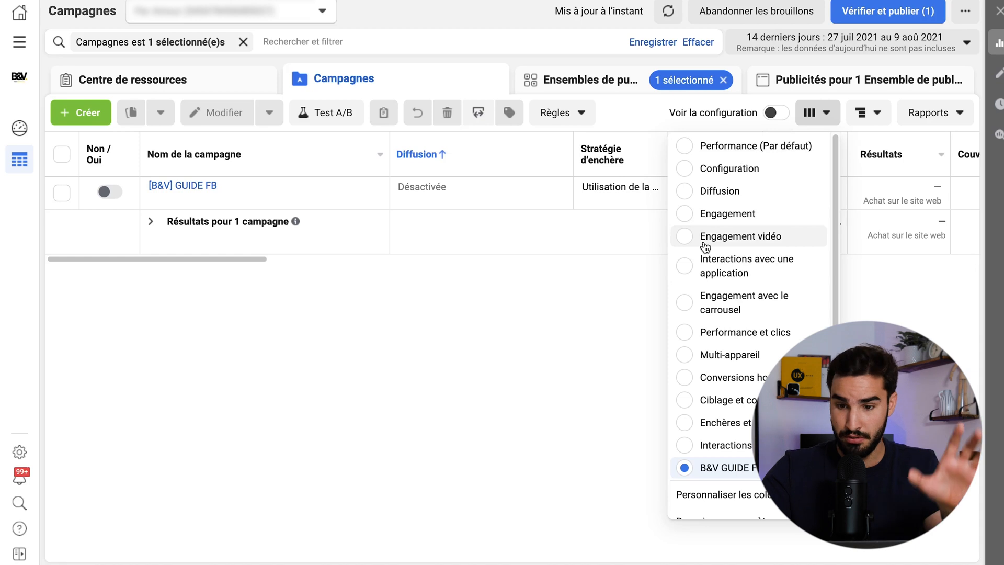
scroll(716, 460, down, 1)
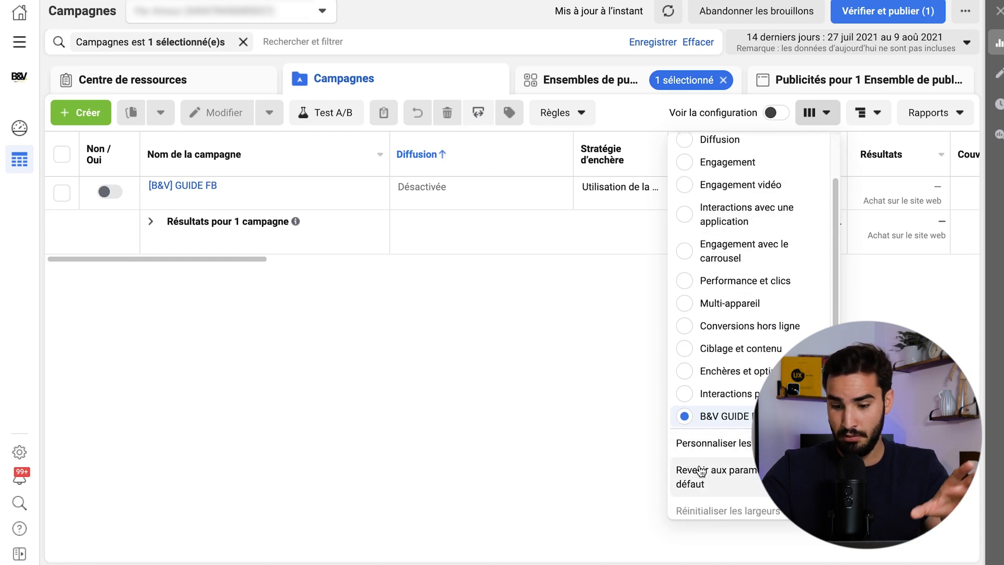
click(742, 450)
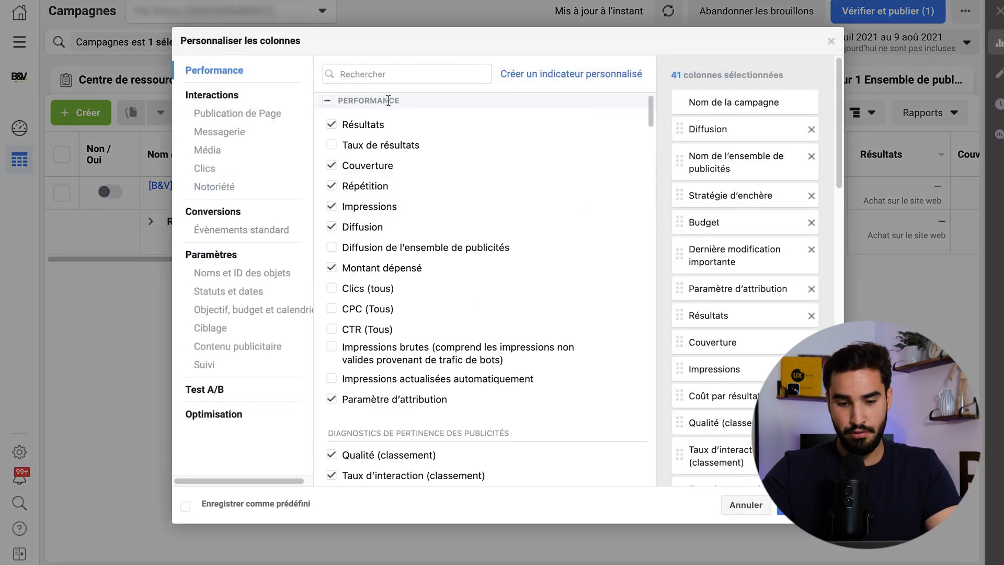
mouse_move(488, 162)
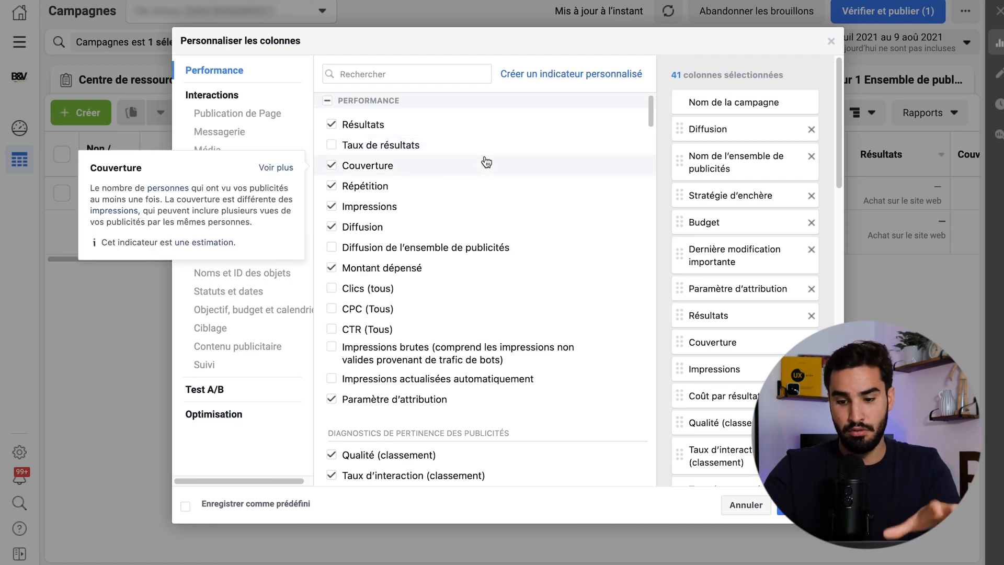
Search the available metrics for "acha" and for "ajou" to review the purchase and add-to-cart columns
click(409, 78)
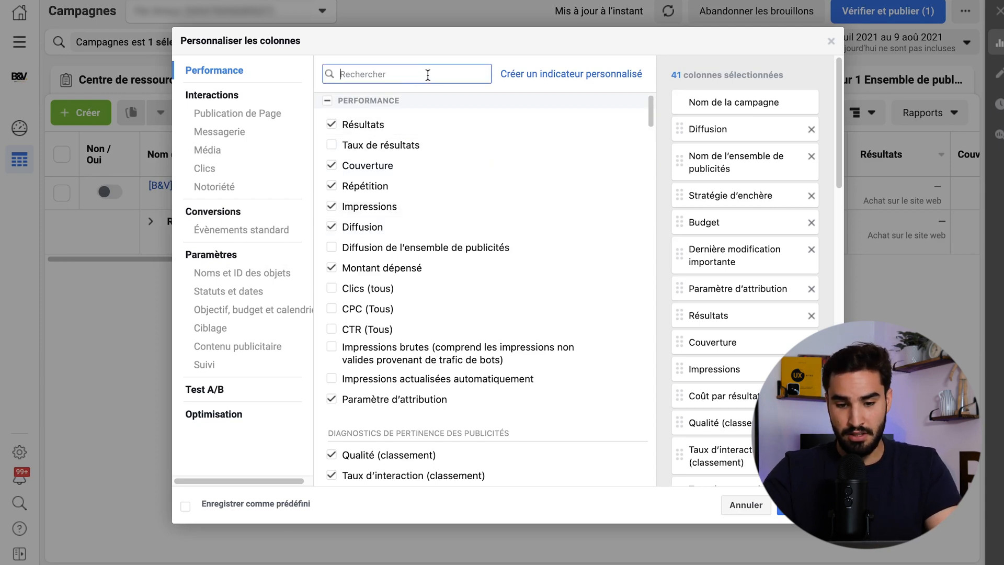
text(acha)
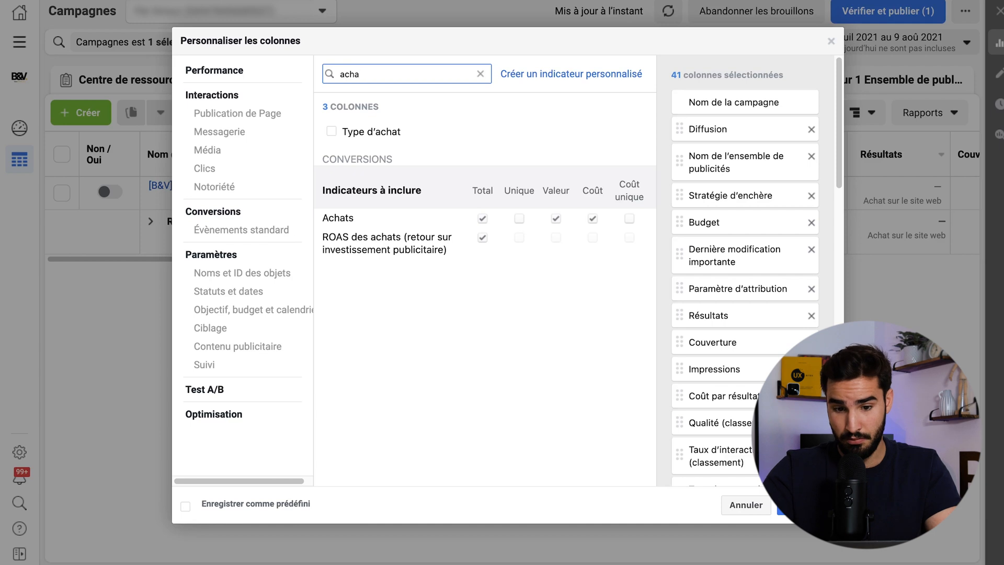
key(BackSpace)
key(BackSpace)
key(BackSpace)
key(BackSpace)
text(ajou)
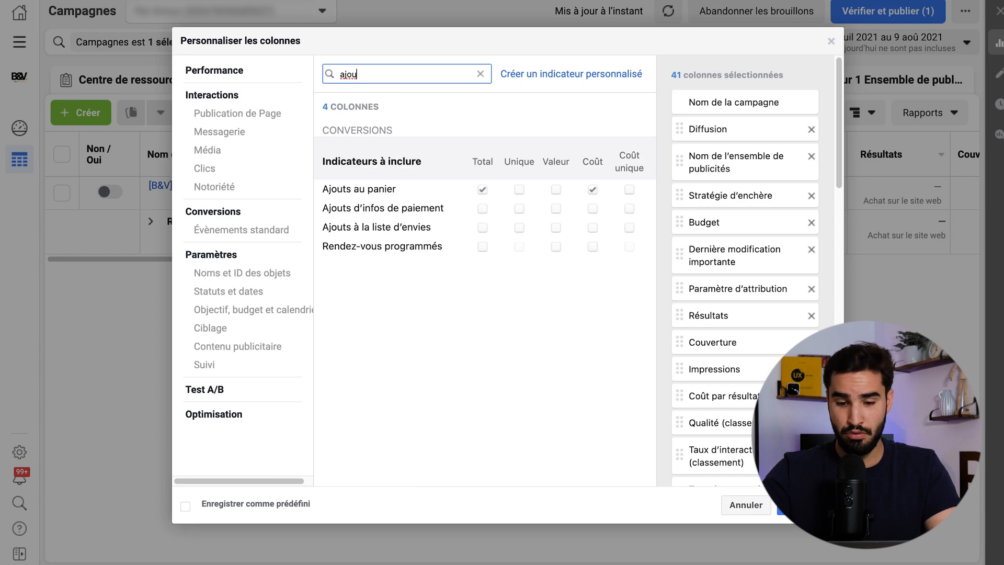
Find the metrics matching "paiem" and include Total and Coût for Paiements initiés
text(o)
key(BackSpace)
key(BackSpace)
key(BackSpace)
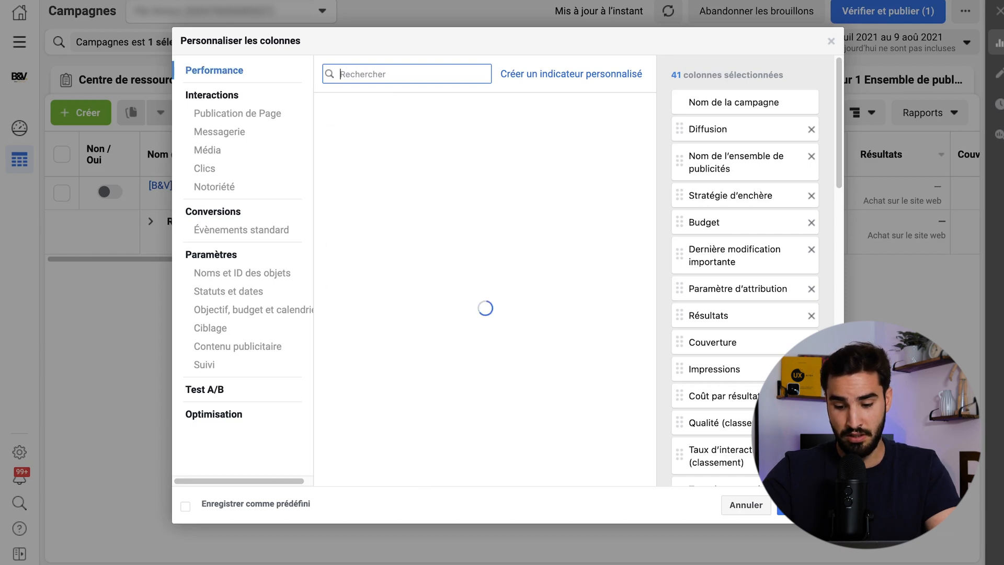
text(paiem)
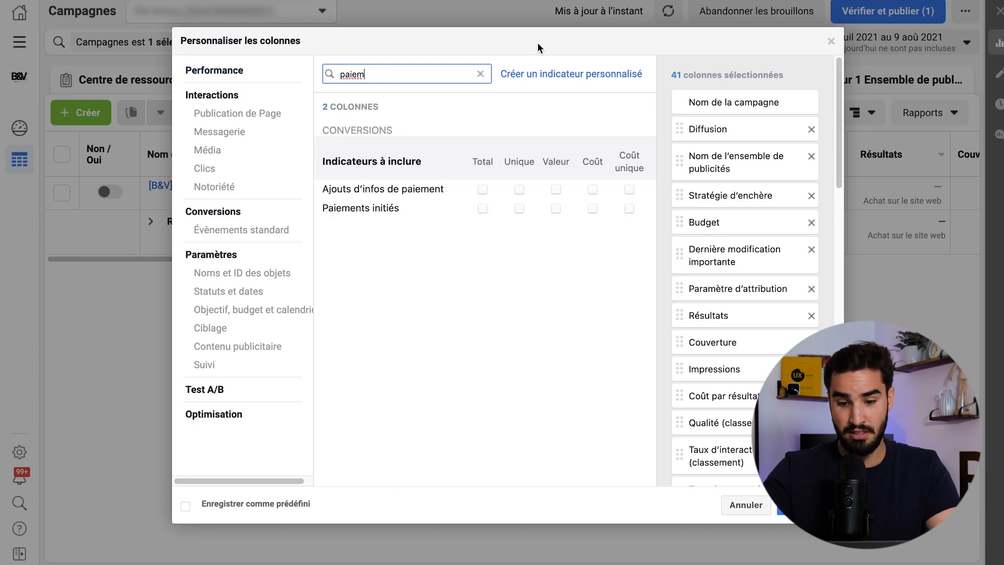
click(482, 209)
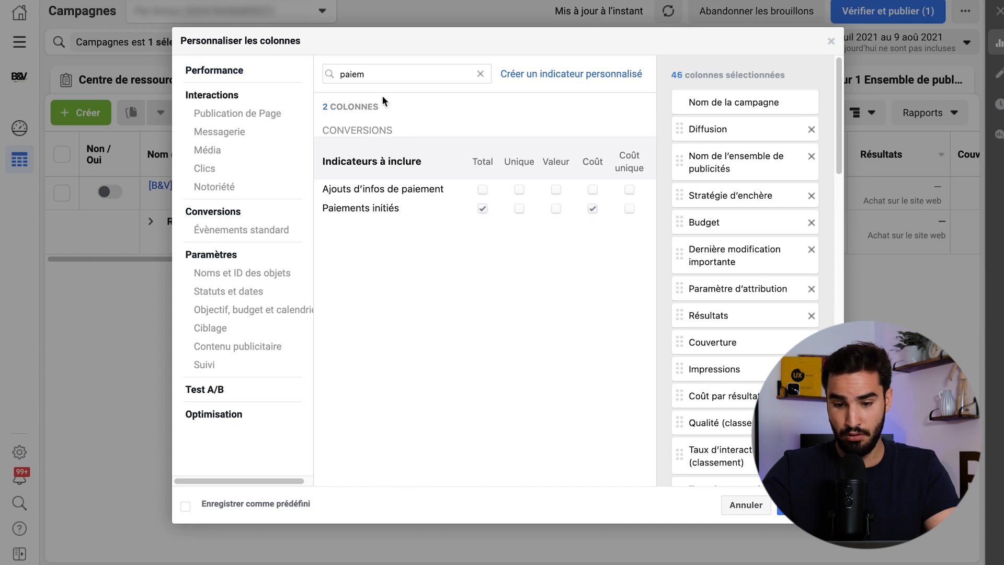
Search the metrics for "ctr" and read the description of CTR sur des liens sortants
double_click(376, 73)
key(BackSpace)
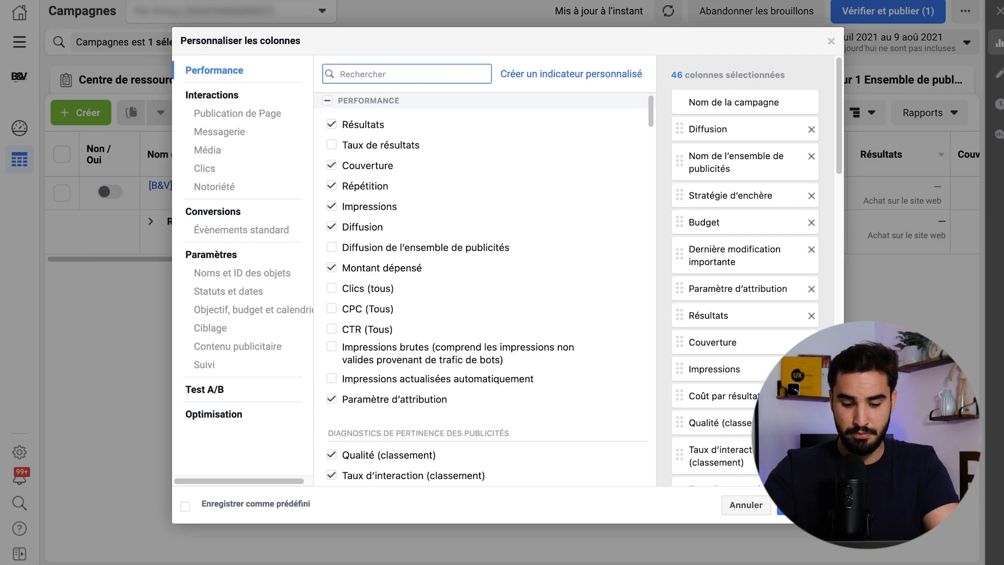
text(ctr)
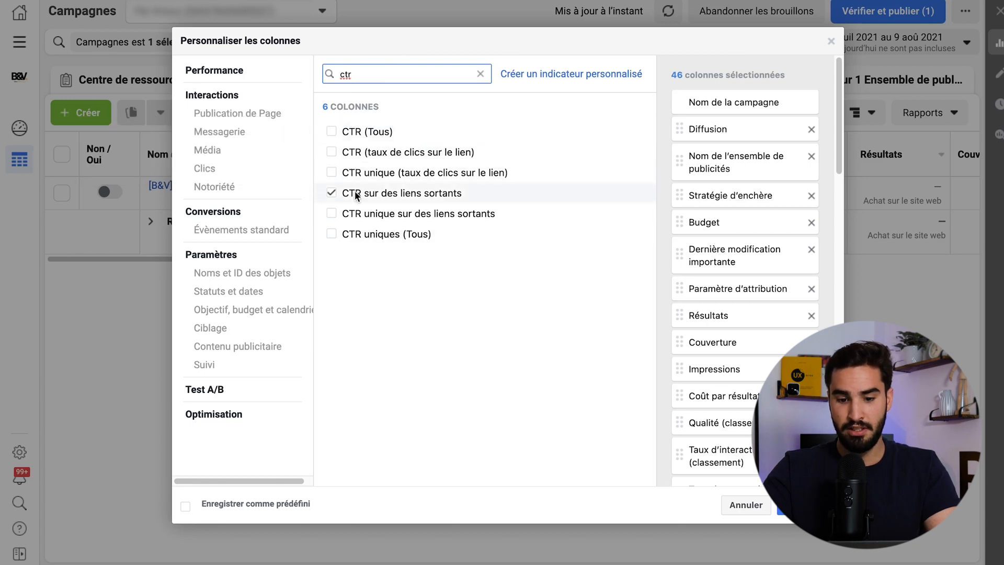
mouse_move(356, 195)
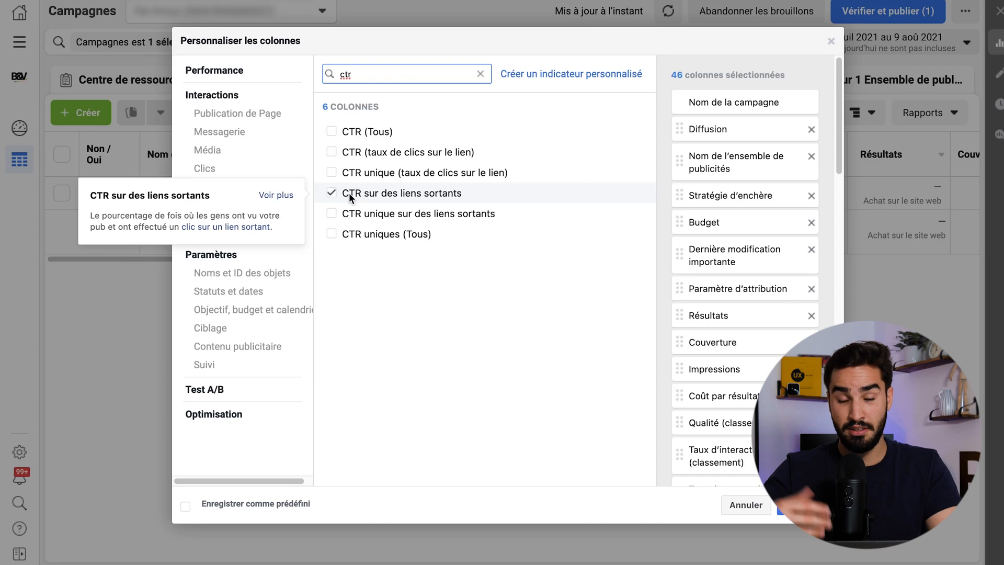
Find the metrics matching "cpc" and add the CPC (coût par clic sur un lien) column
key(BackSpace)
key(BackSpace)
key(BackSpace)
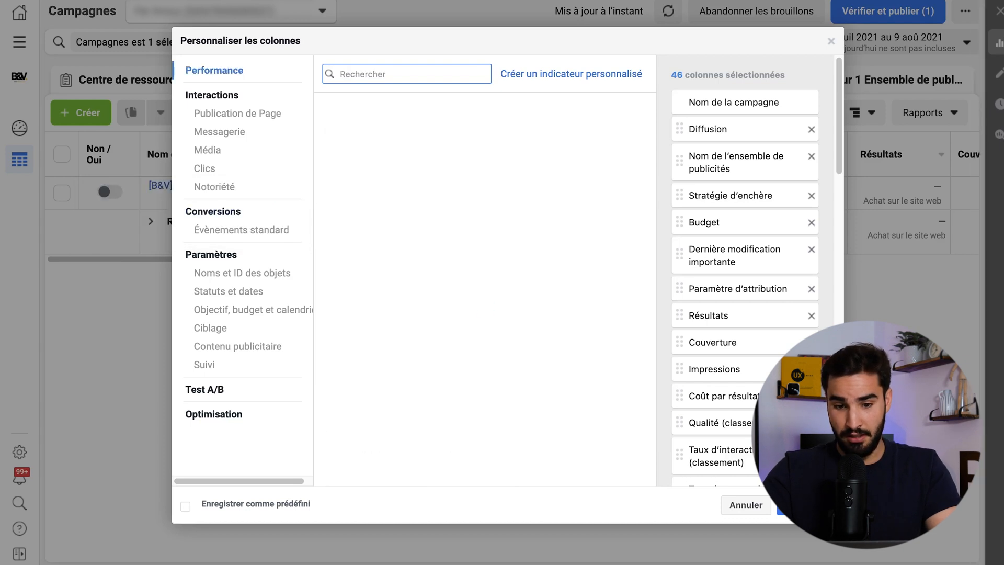
text(cpc)
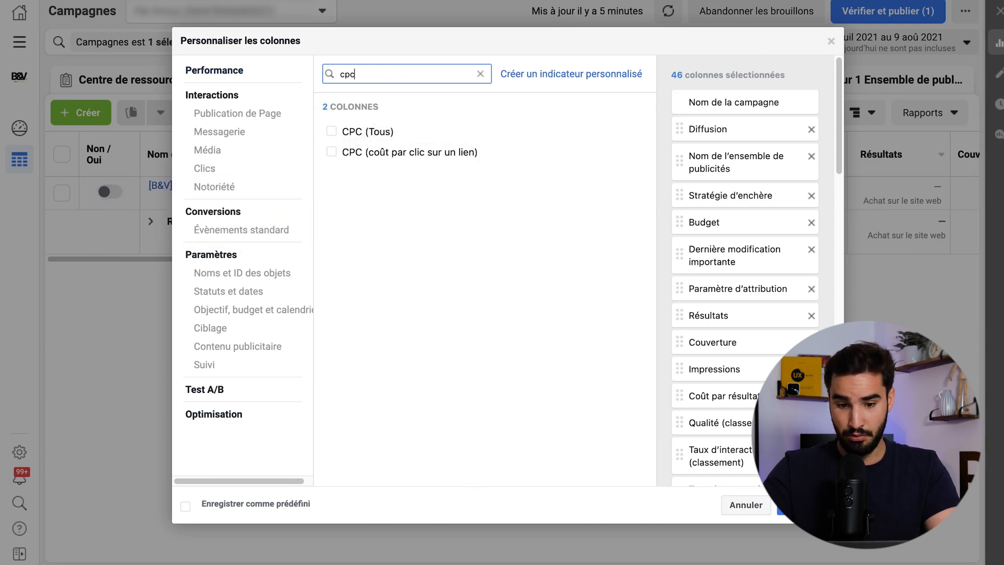
click(331, 152)
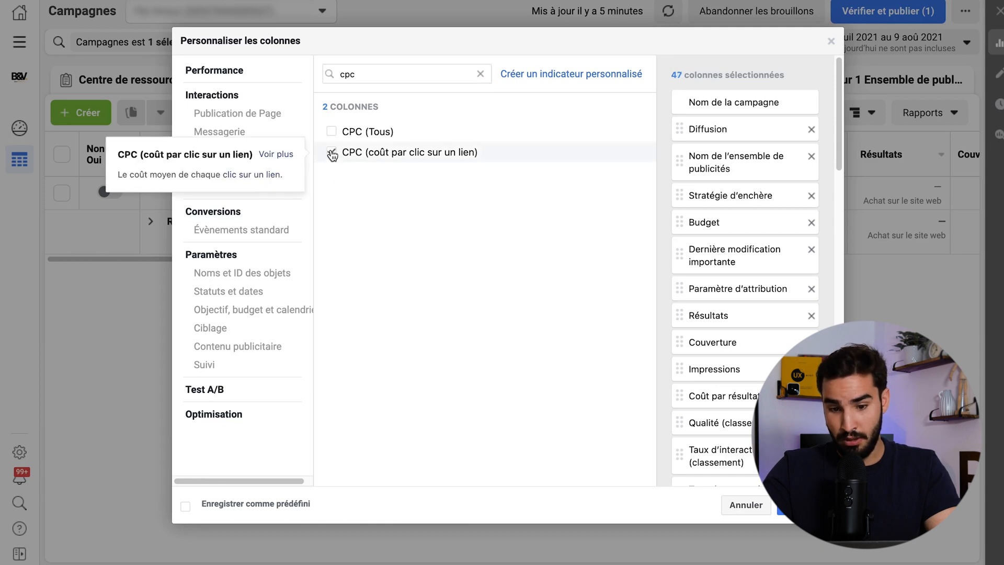
Search the metrics for "répé", read the description of Répétition, and clear the search
click(398, 71)
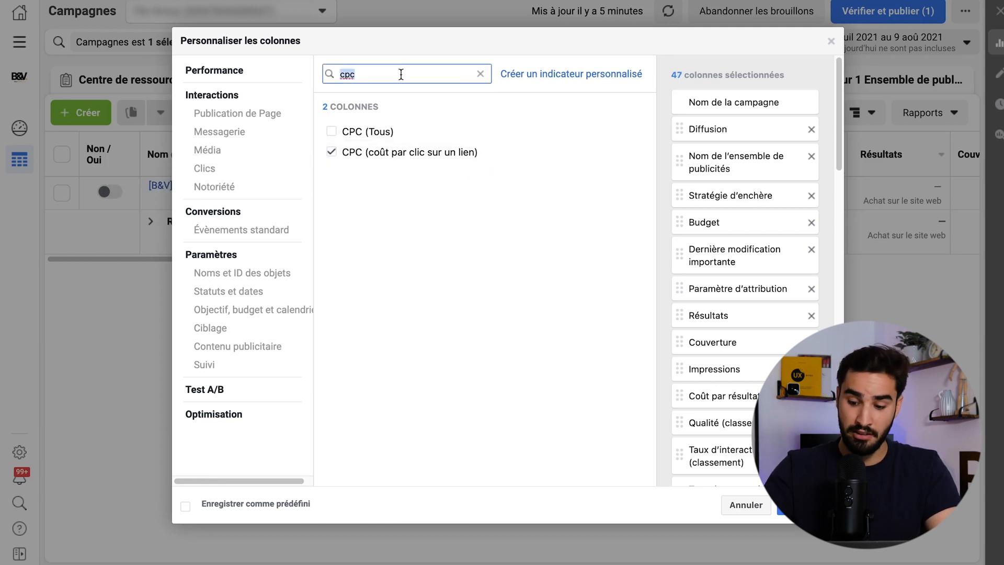
key(BackSpace)
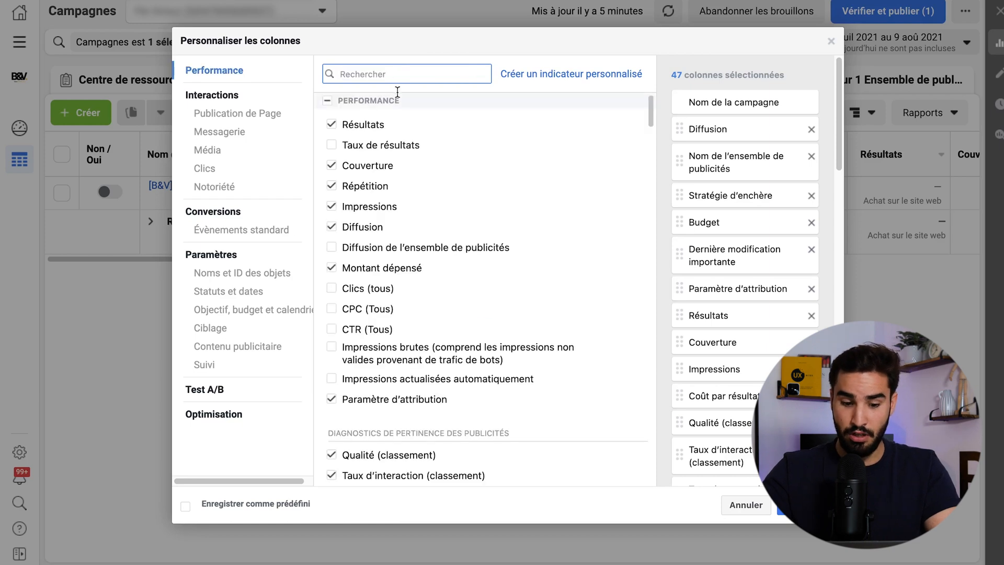
mouse_move(586, 167)
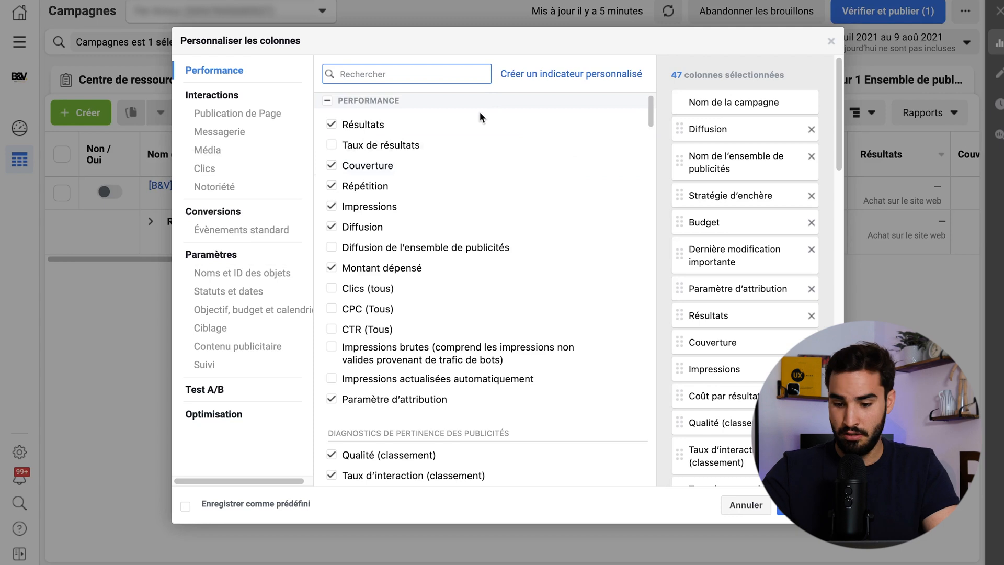
text(répé)
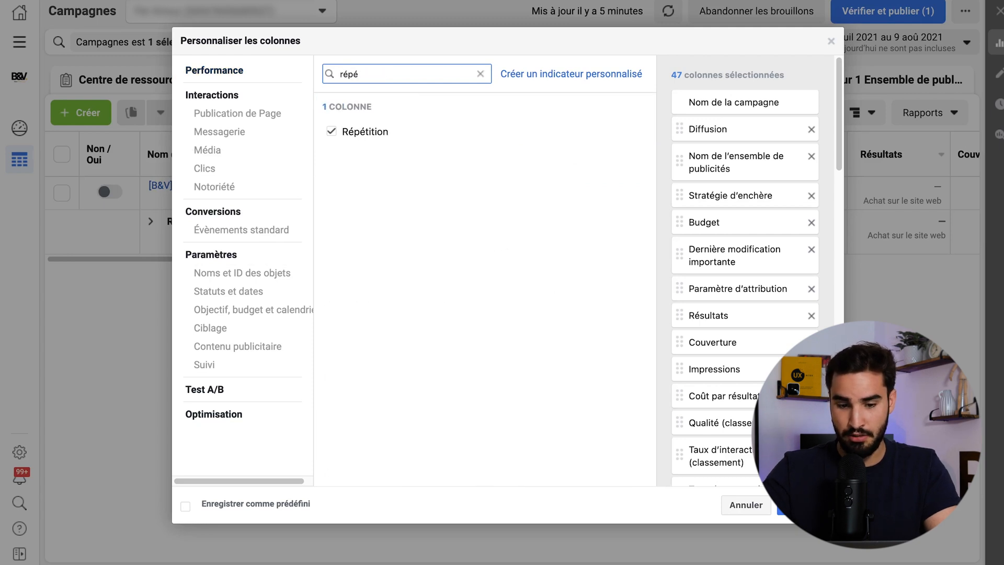
mouse_move(363, 135)
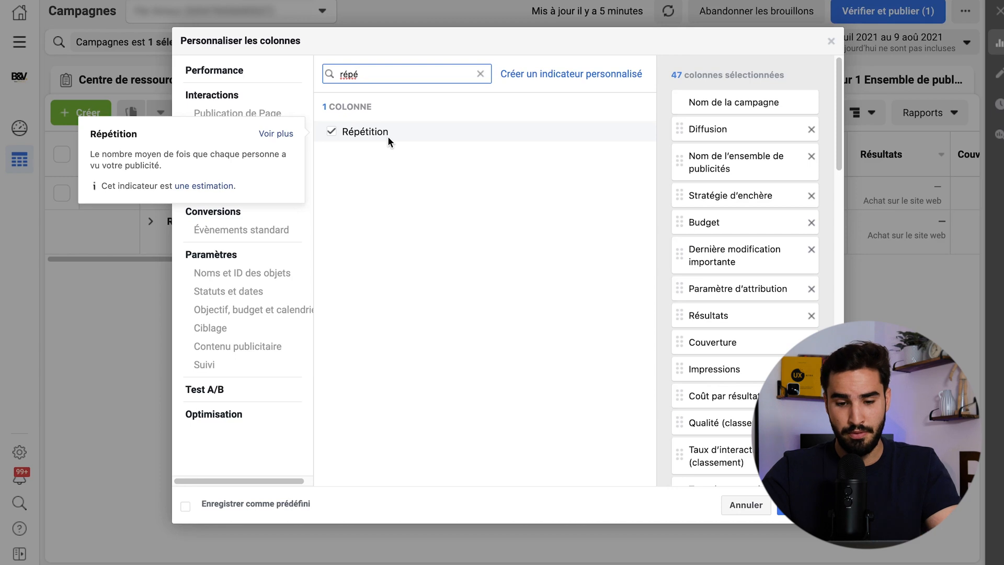
key(BackSpace)
key(BackSpace)
key(BackSpace)
key(BackSpace)
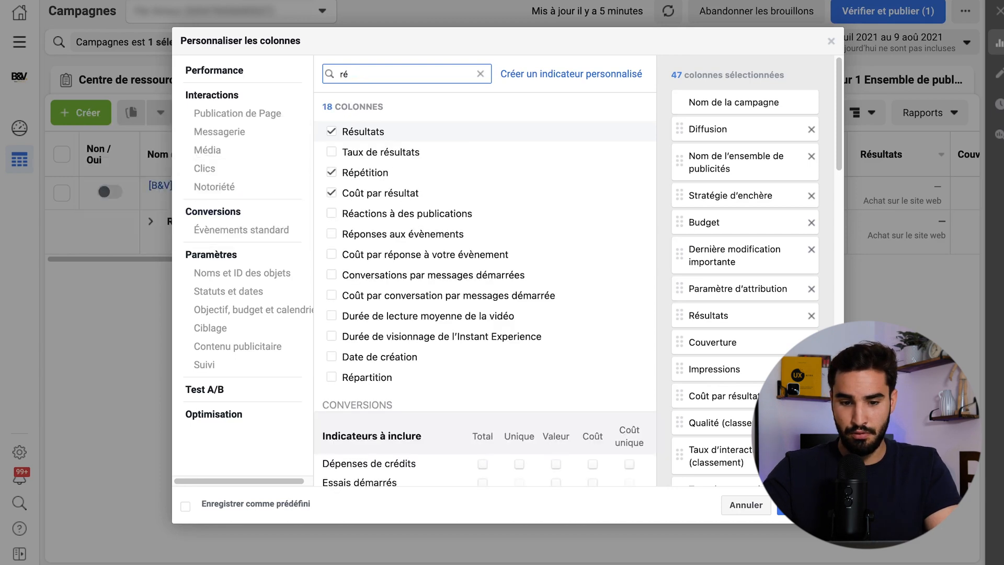
Save the column selection as the preset B&V GUIDE FB, replacing the existing preset, and apply it
click(186, 507)
triple_click(352, 504)
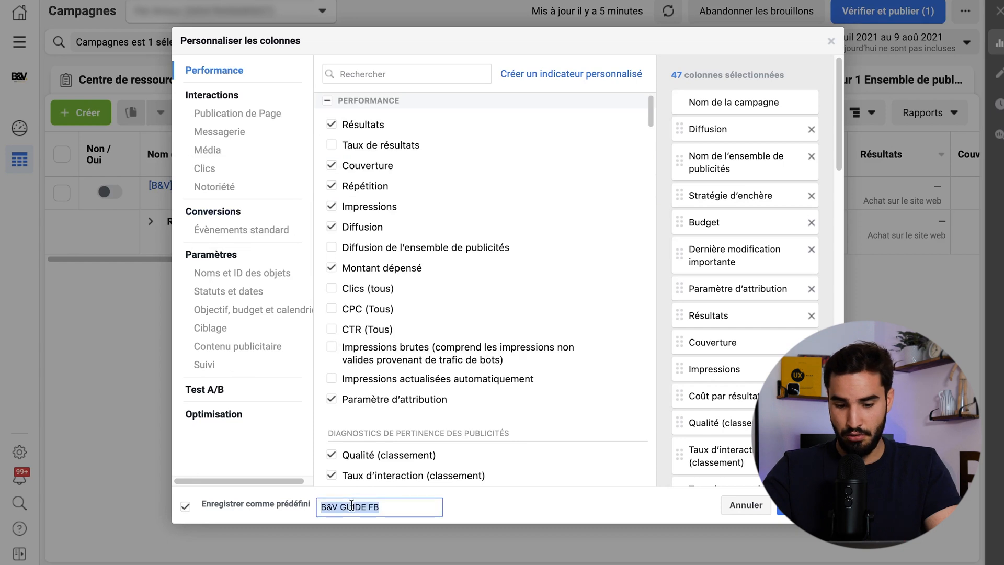
click(381, 508)
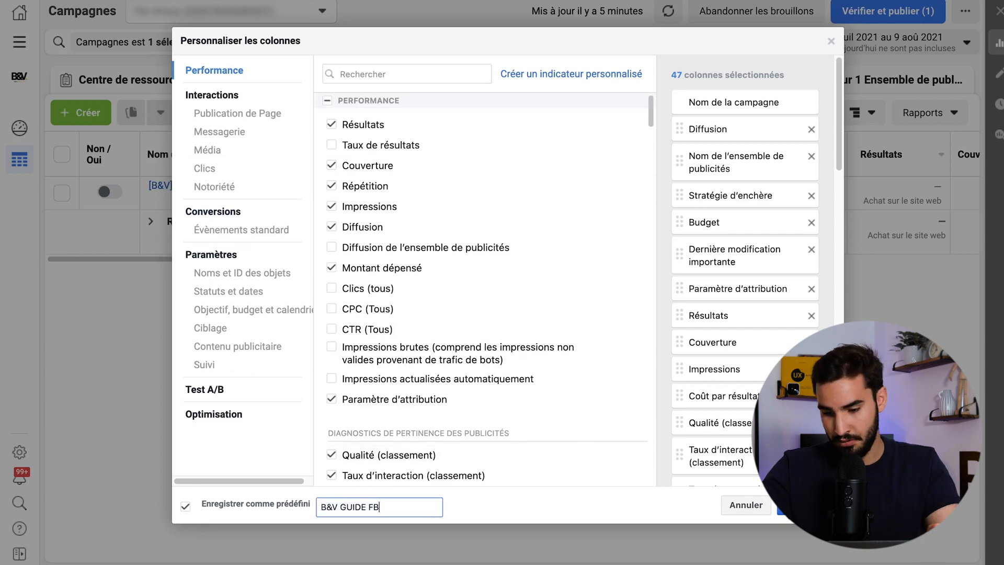
click(805, 505)
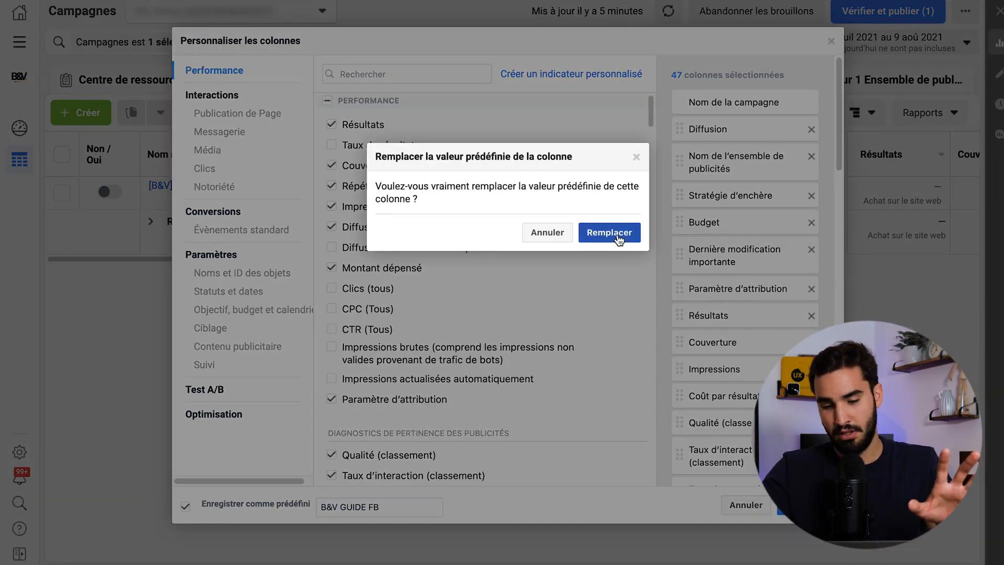
click(619, 236)
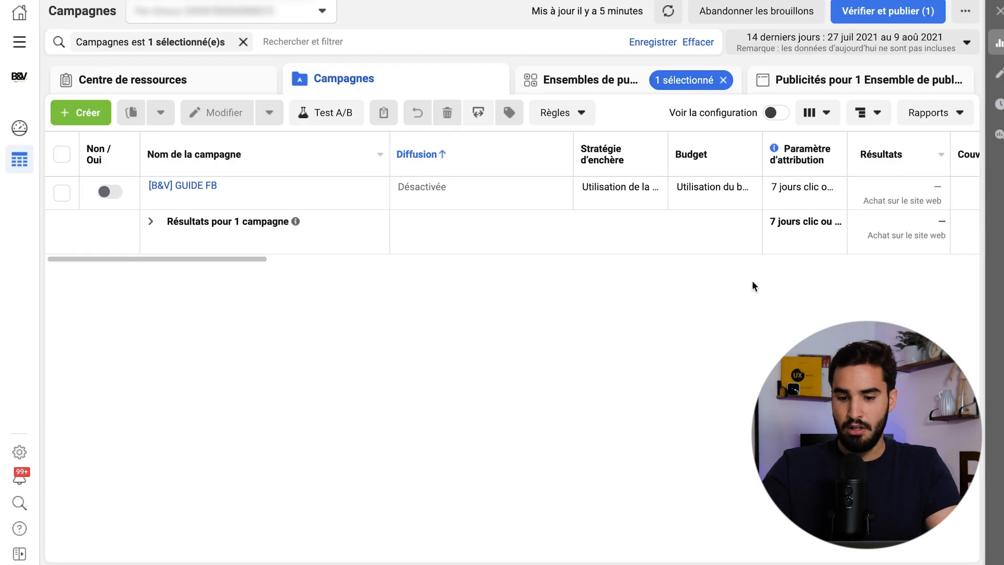
Review the campaign table's columns, then reopen column customization and try to move a selected column higher in the order
drag(249, 259, 550, 252)
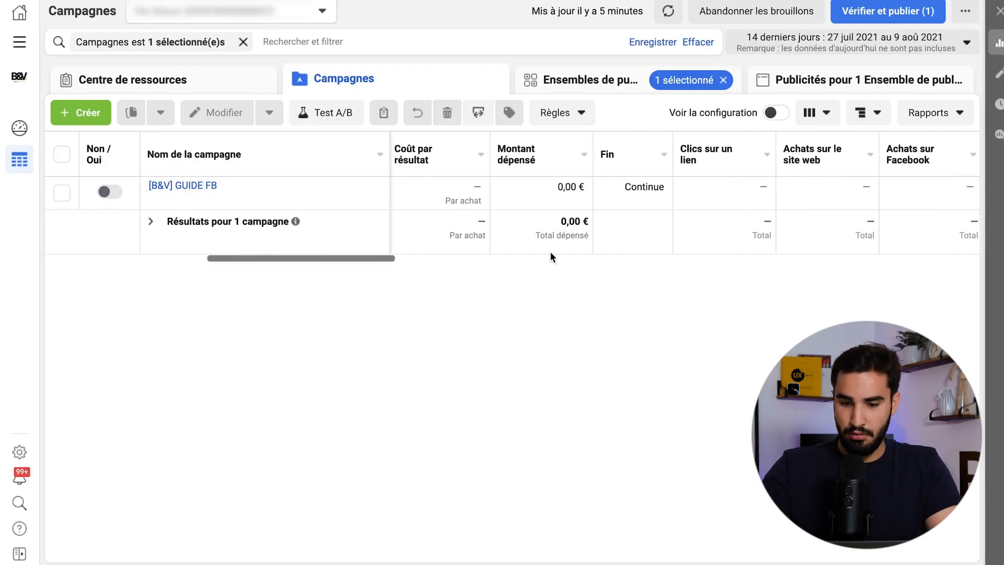
drag(328, 258, 130, 259)
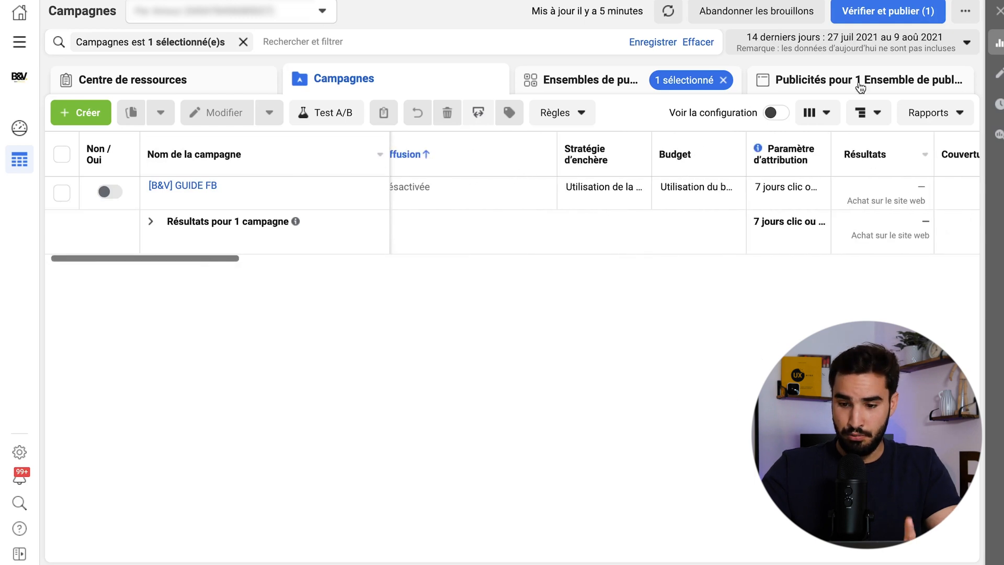
click(819, 113)
click(723, 495)
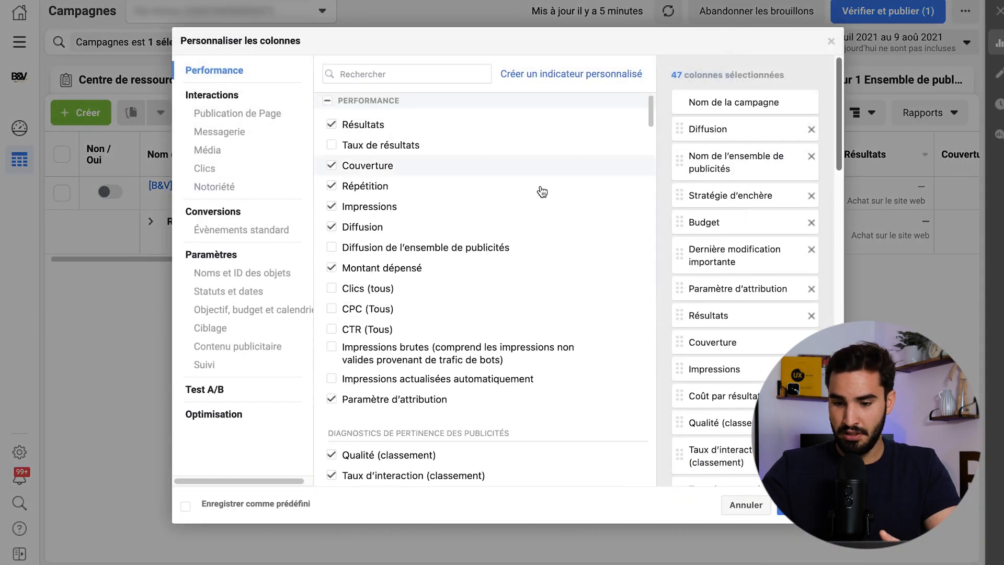
scroll(722, 126, down, 15)
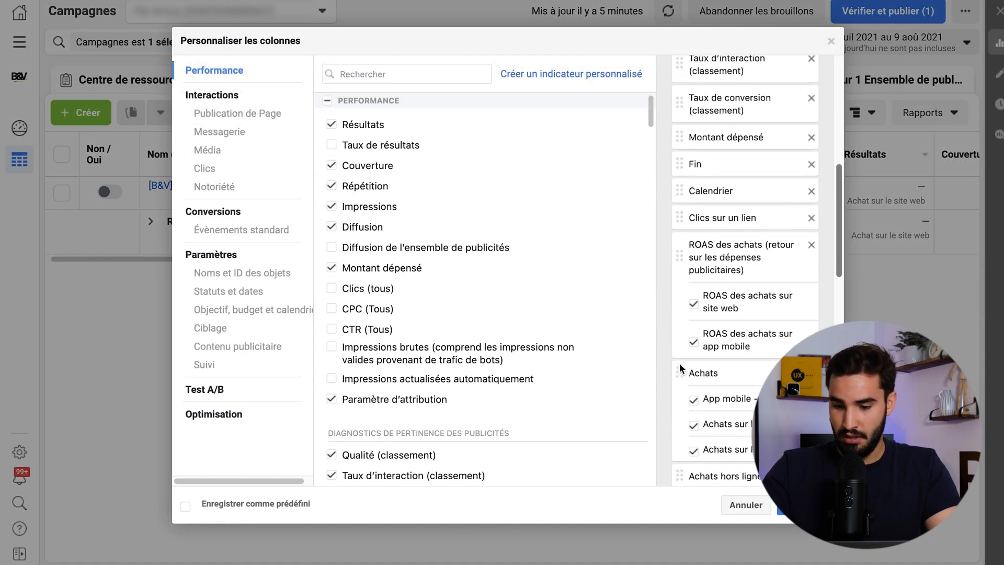
scroll(701, 392, down, 5)
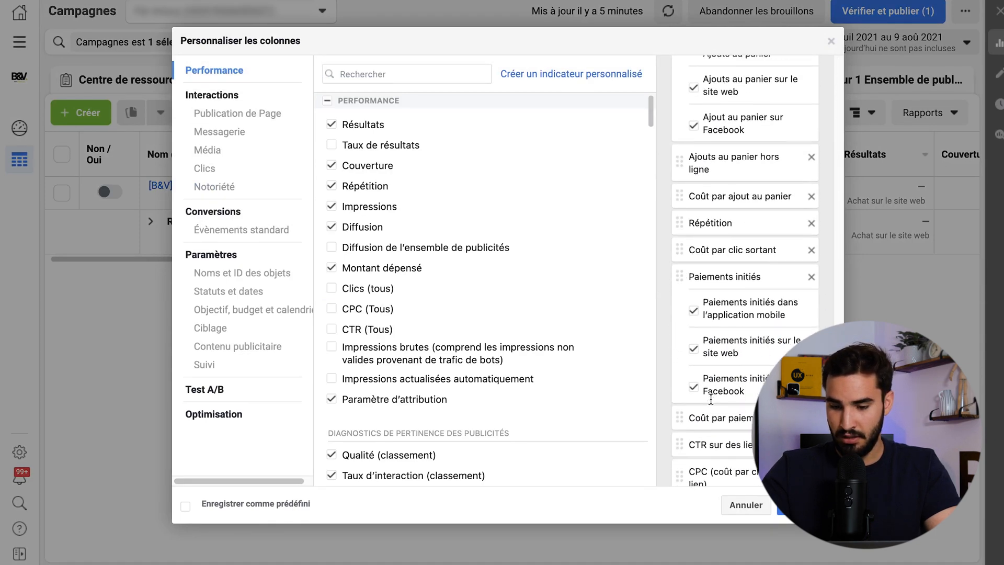
drag(679, 393, 676, 235)
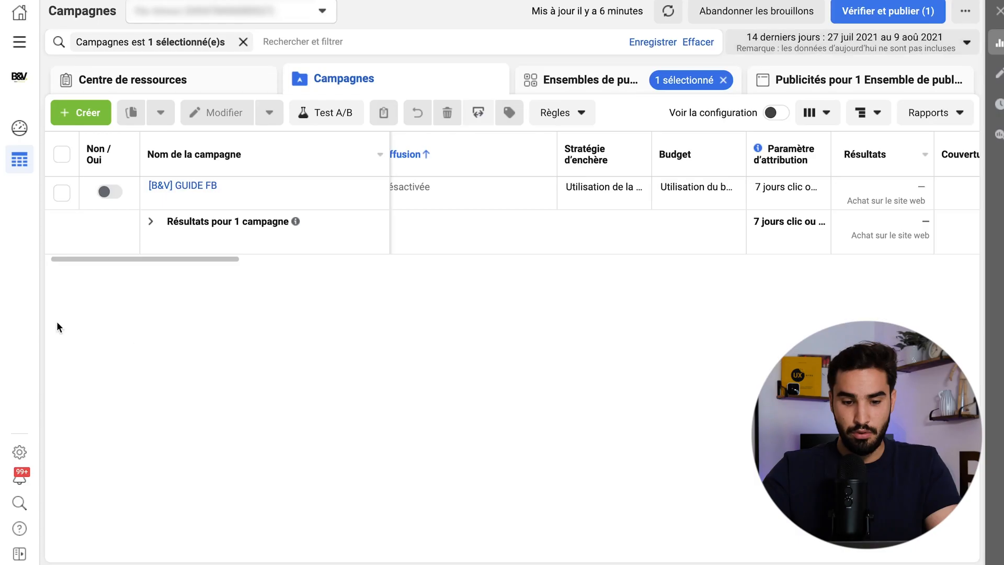
Show the ad sets level and examine the GUIDE FB ad set's metric columns through Coût par ajout au panier and Répétition
drag(184, 260, 278, 260)
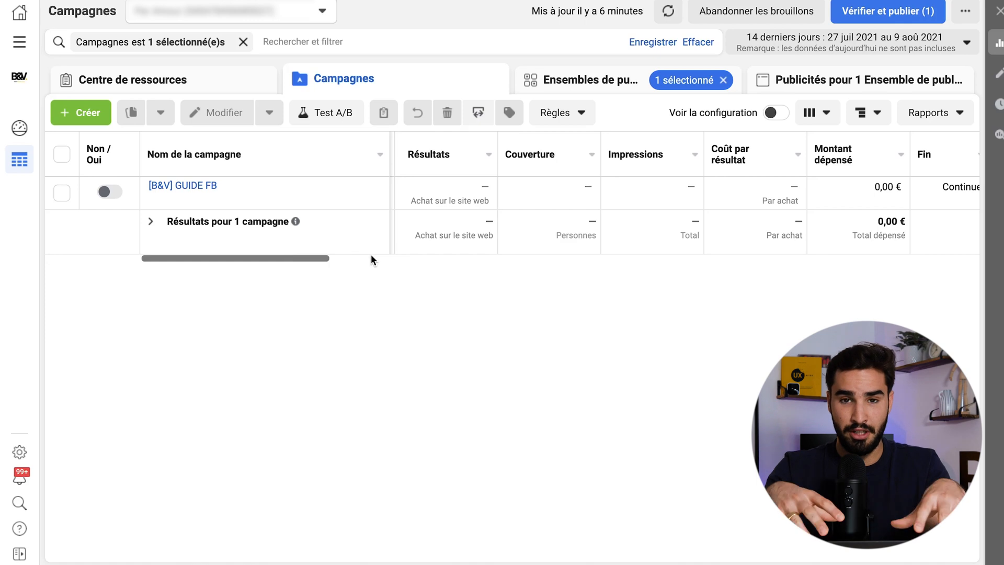
click(584, 83)
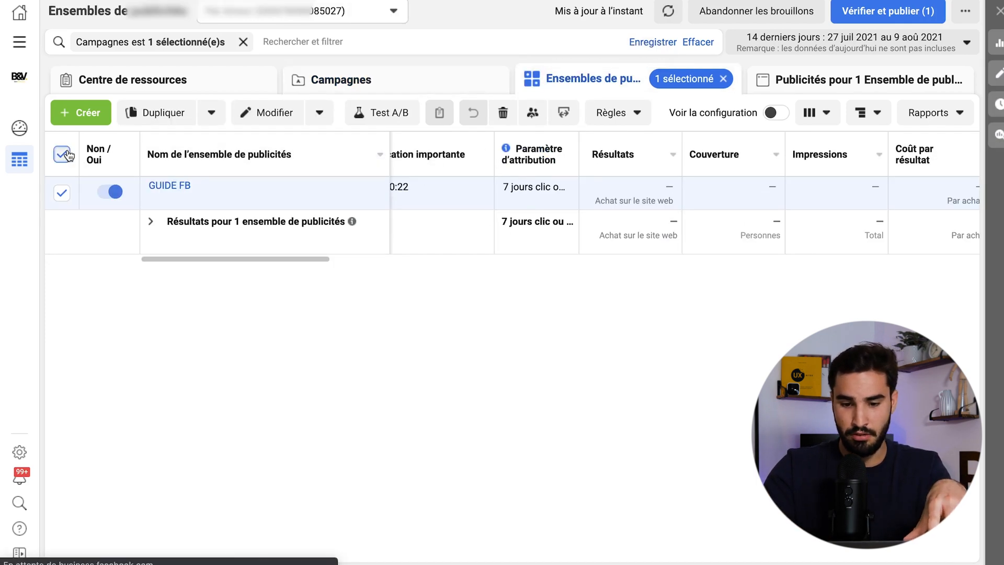
click(61, 154)
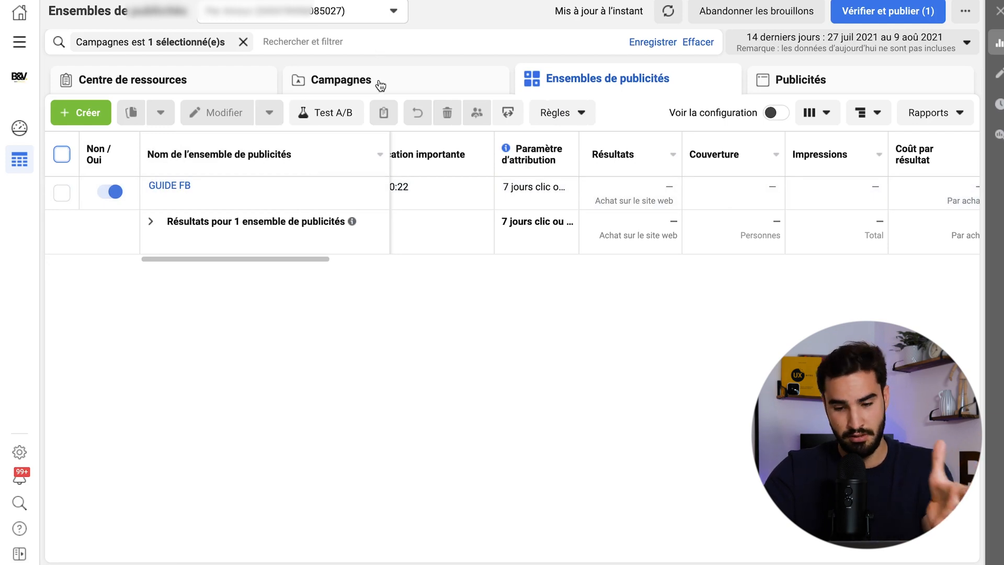
drag(312, 259, 336, 266)
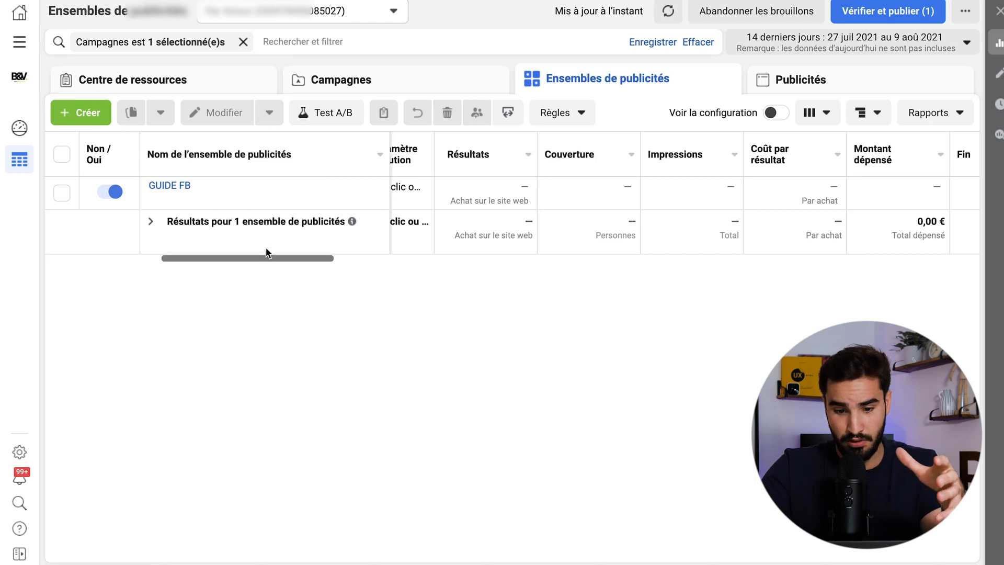
drag(267, 253, 768, 253)
click(775, 195)
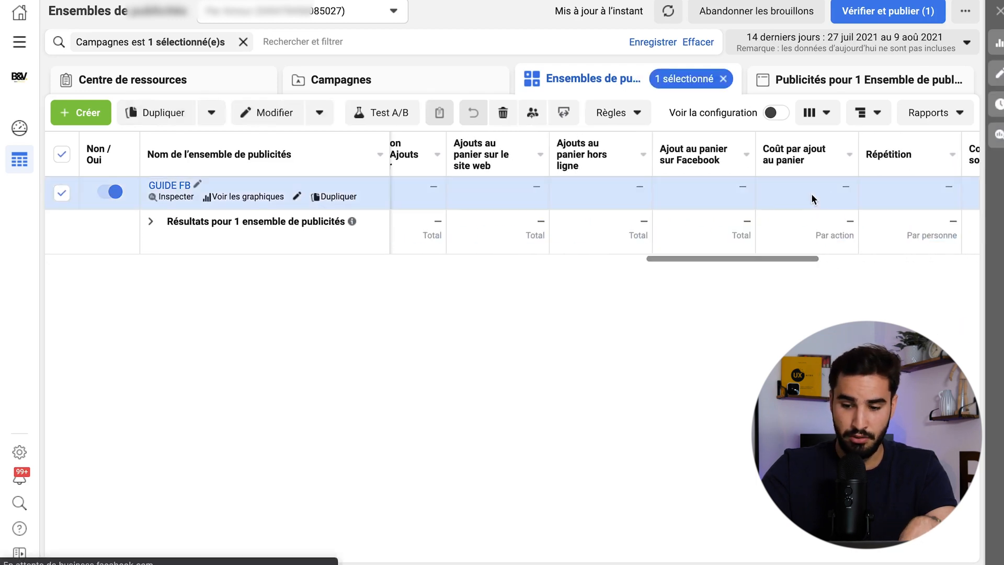